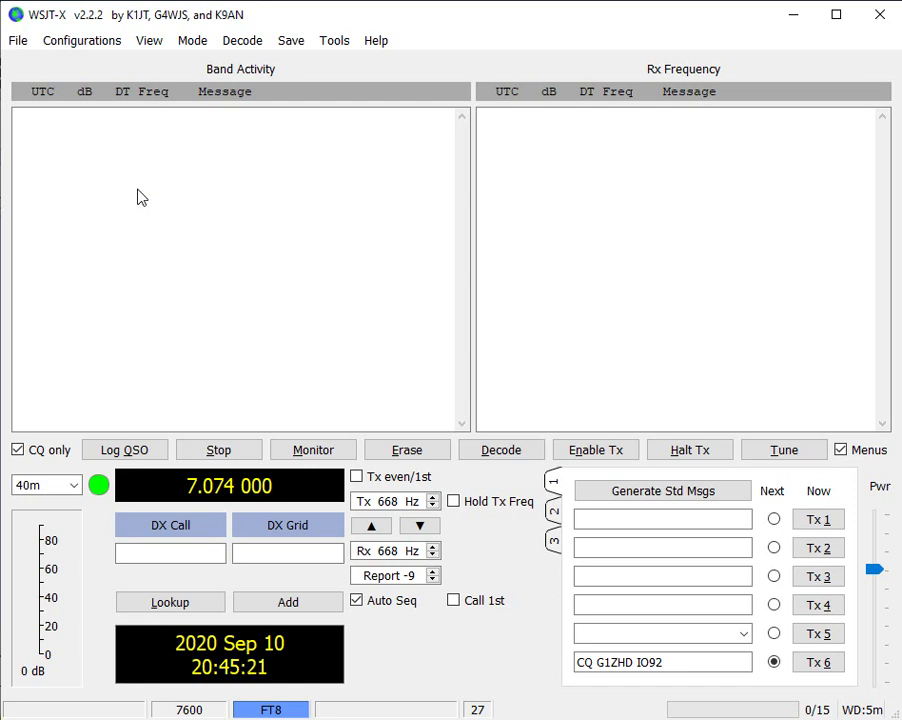
Start receiving on the 40m band and switch the operating mode to FT4
{"action": "left_click", "coordinate": [75, 487]}
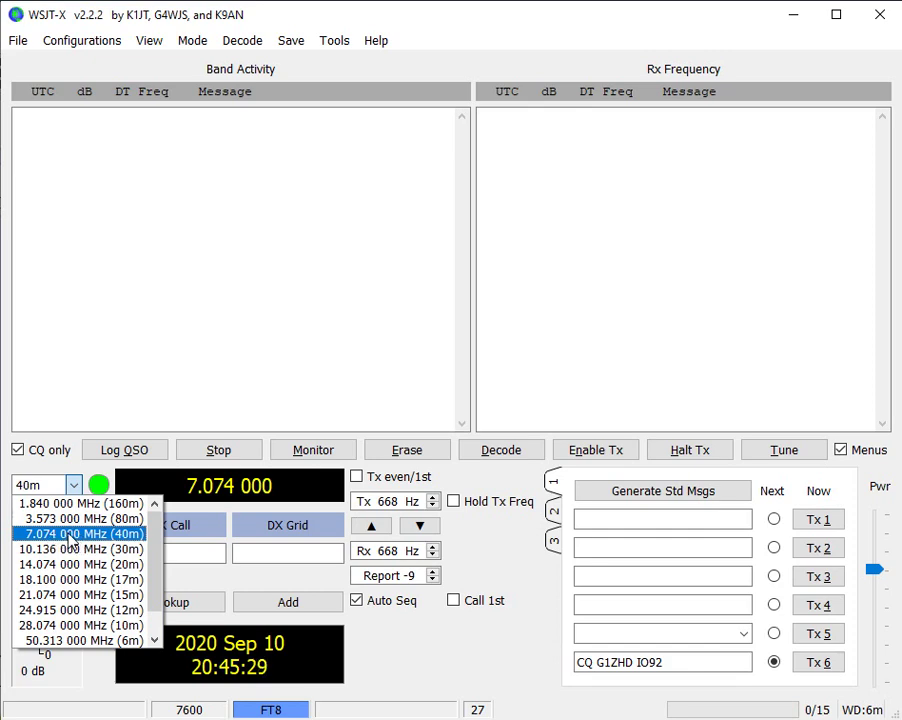
{"action": "left_click", "coordinate": [70, 535]}
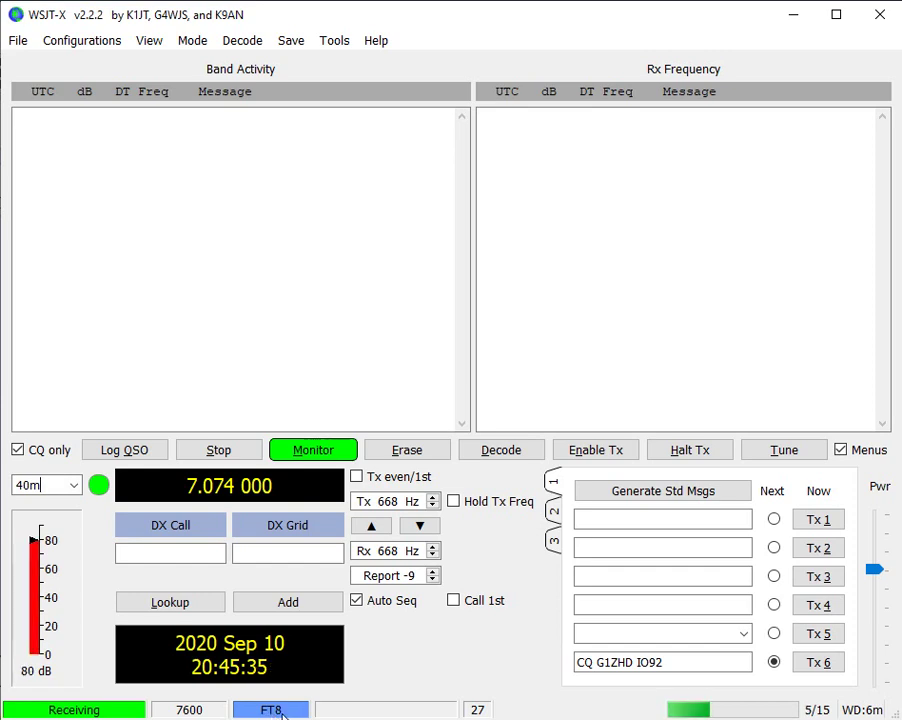
{"action": "left_click", "coordinate": [192, 44]}
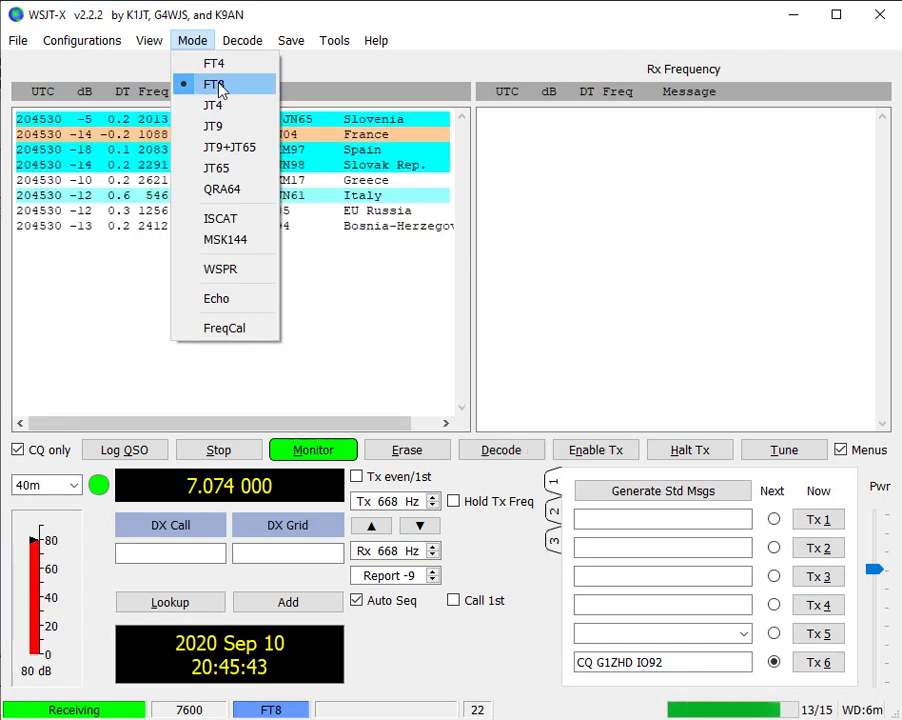
{"action": "left_click", "coordinate": [214, 64]}
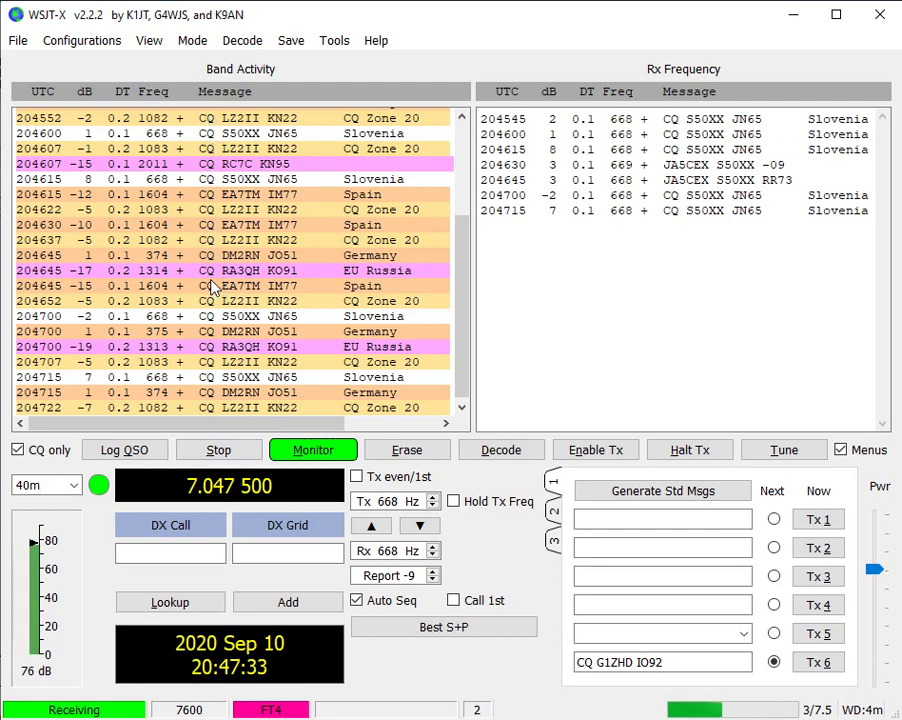
Turn the CQ-only message filter off and on again, and clear both message windows
{"action": "left_click", "coordinate": [18, 451]}
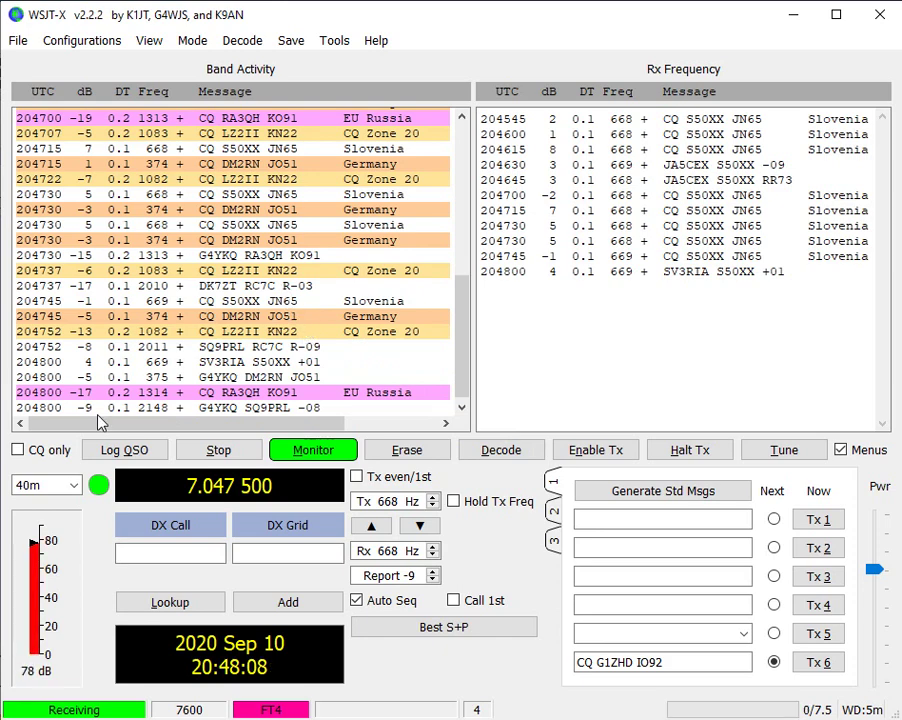
{"action": "left_click", "coordinate": [18, 451]}
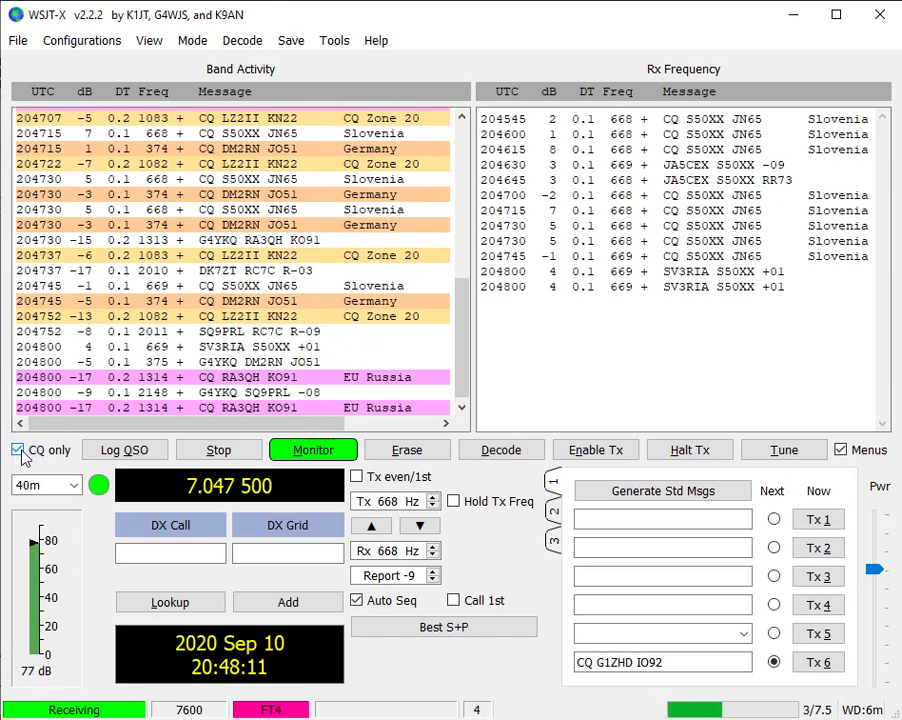
{"action": "double_click", "coordinate": [410, 454]}
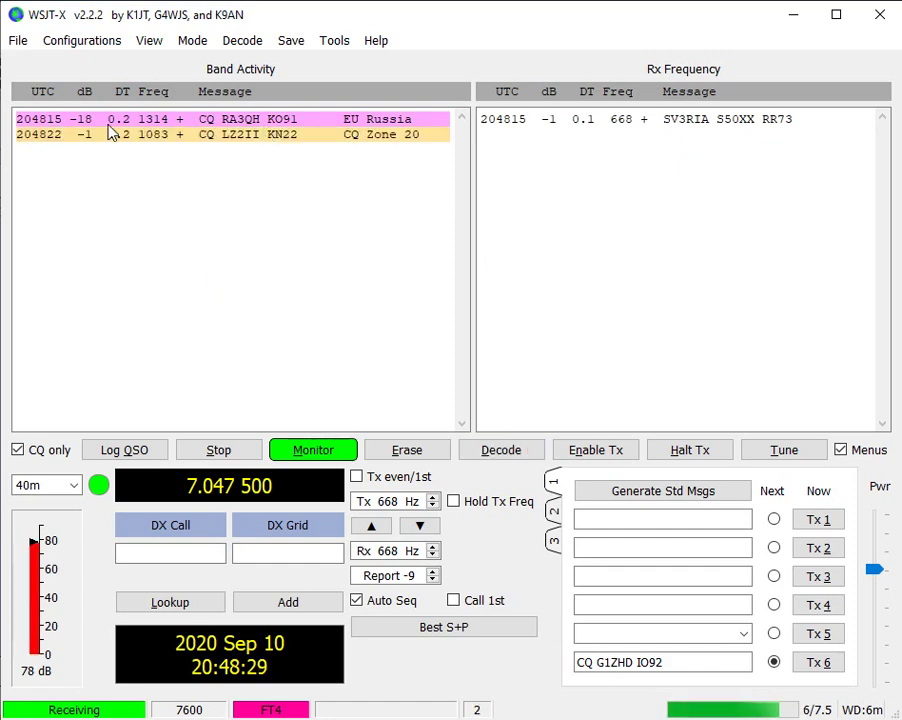
Answer the CQ call from grid KN22 at 1083 Hz and log the FT4 contact
{"action": "double_click", "coordinate": [214, 142]}
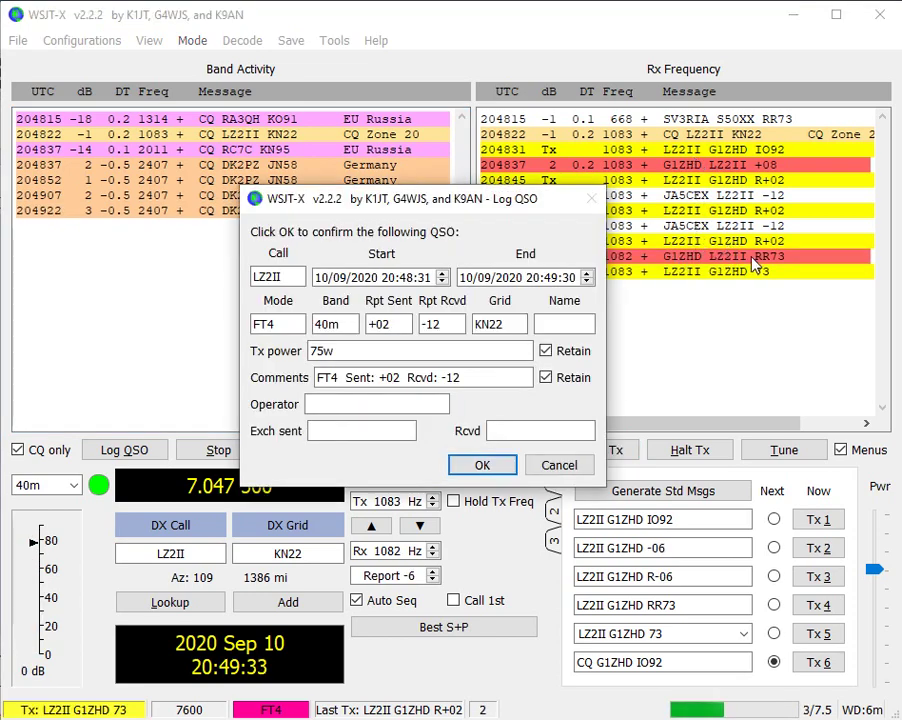
{"action": "left_click_drag", "start_coordinate": [480, 198], "coordinate": [350, 199]}
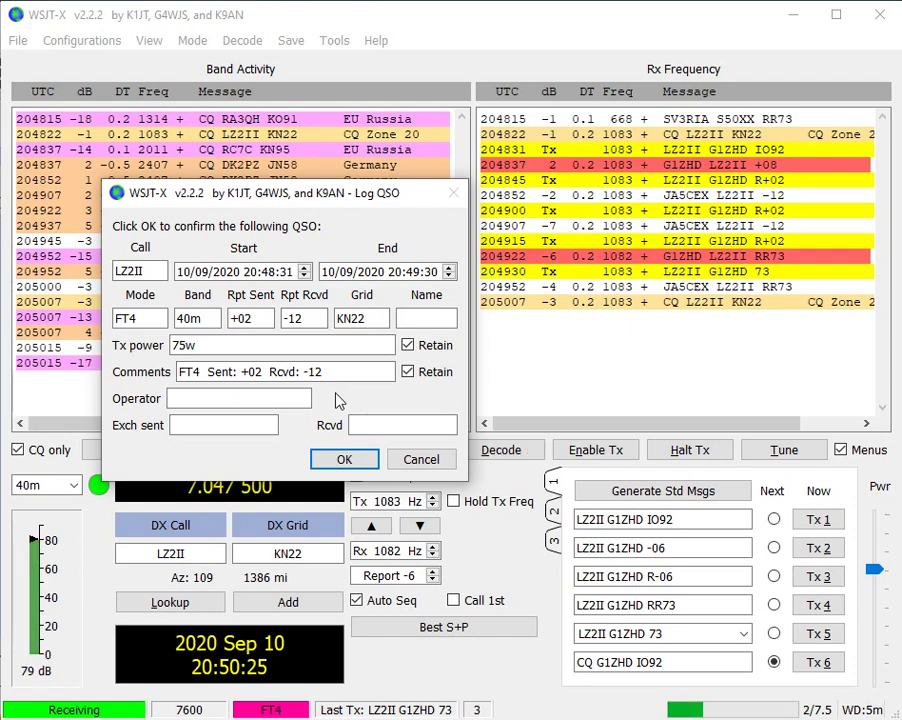
{"action": "left_click", "coordinate": [347, 461]}
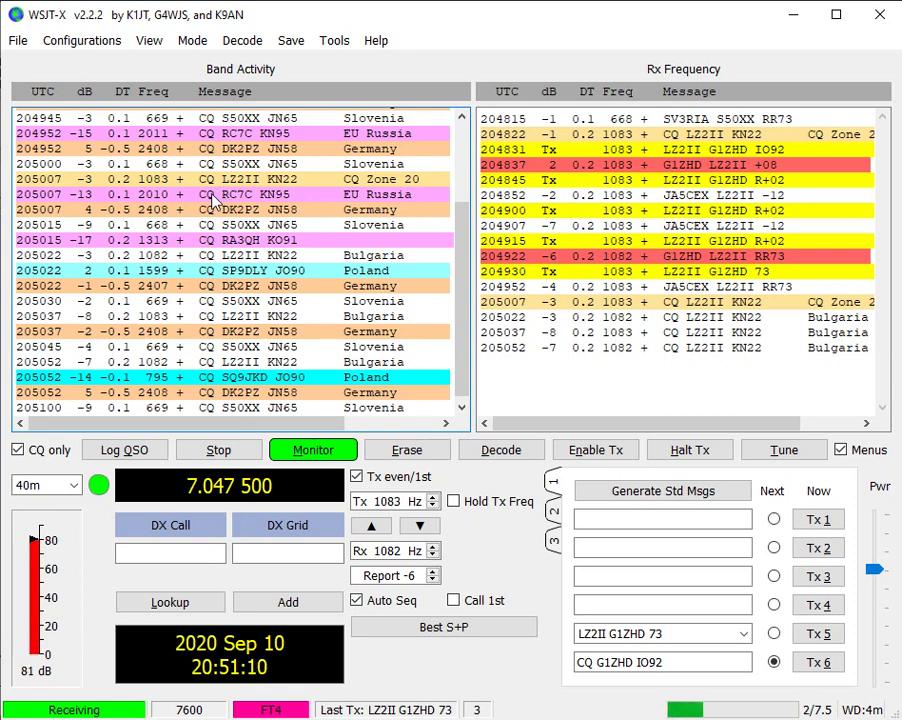
Review the color highlighting scheme for decoded messages and close it
{"action": "left_click", "coordinate": [147, 42]}
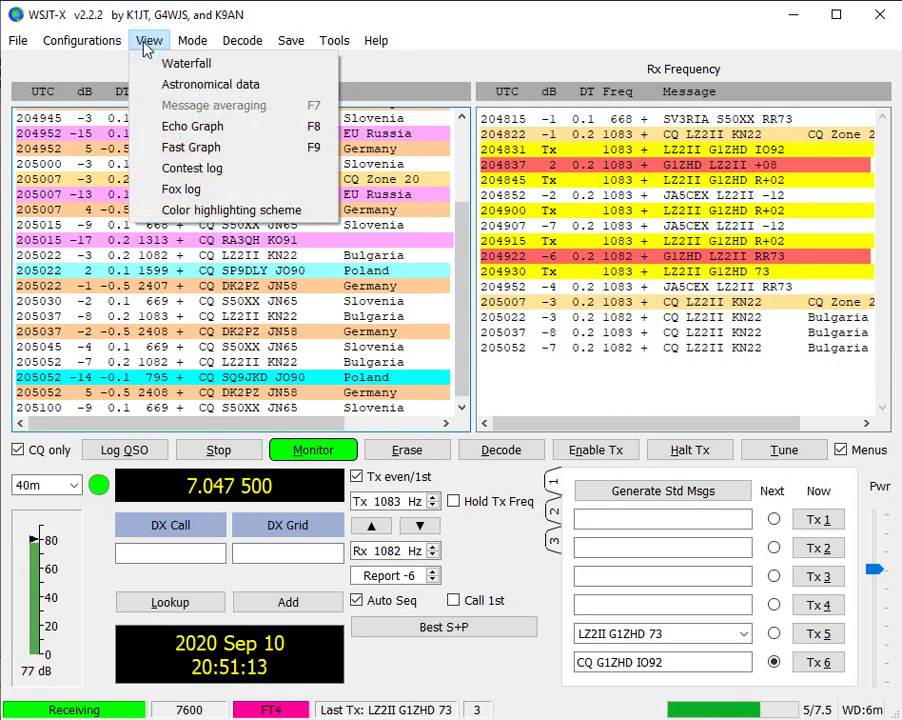
{"action": "left_click", "coordinate": [236, 211]}
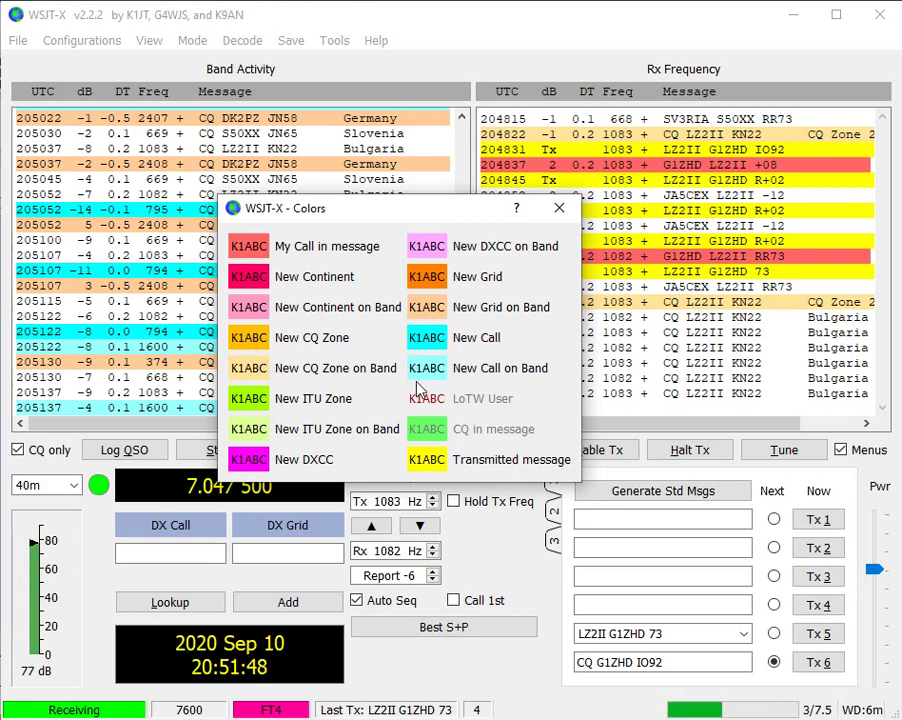
{"action": "left_click", "coordinate": [561, 210]}
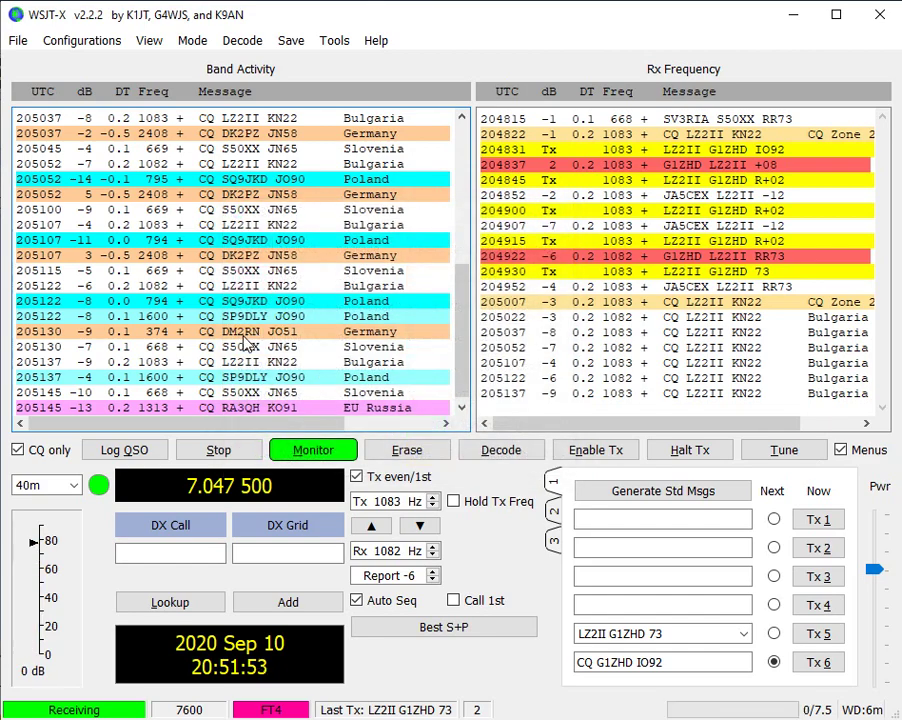
Examine the decode highlighting options among the program's colour settings and accept the settings
{"action": "left_click", "coordinate": [20, 44]}
{"action": "left_click", "coordinate": [88, 291]}
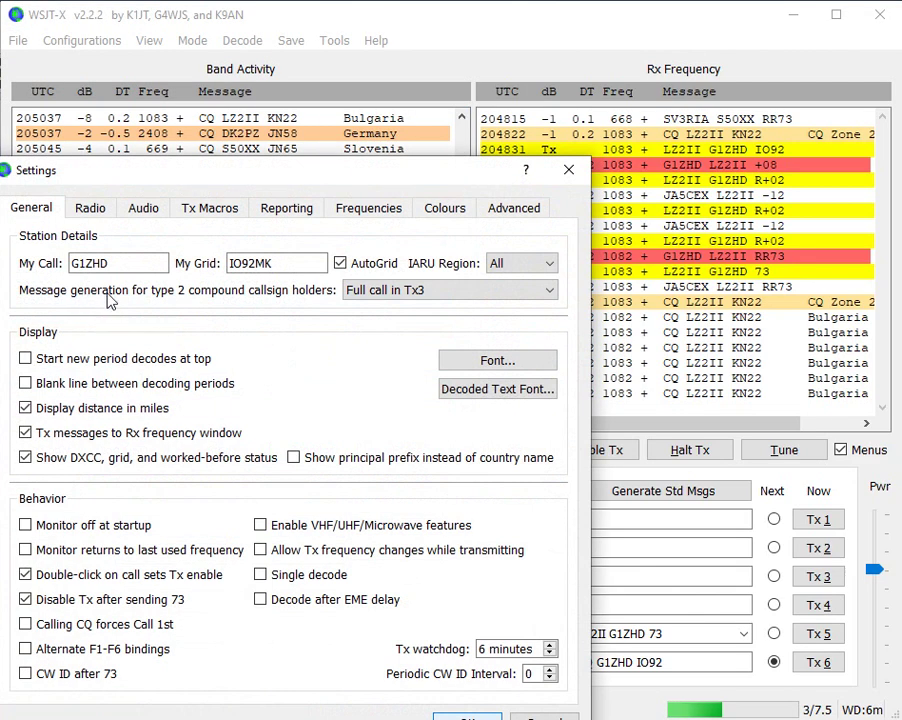
{"action": "left_click", "coordinate": [445, 209]}
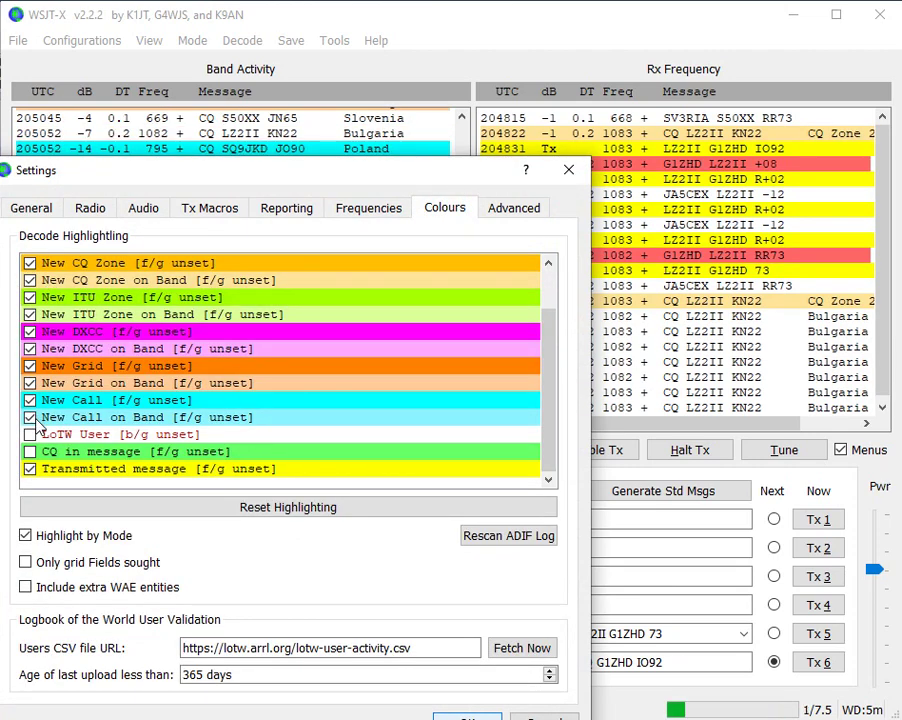
{"action": "mouse_move", "coordinate": [545, 368]}
{"action": "left_click", "coordinate": [40, 457]}
{"action": "mouse_move", "coordinate": [116, 458]}
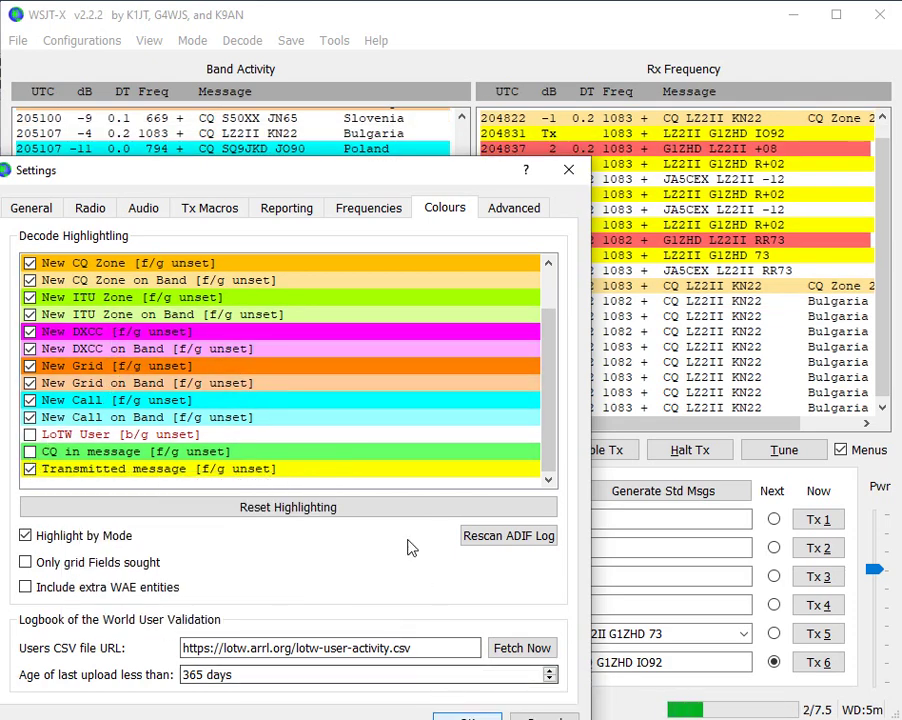
{"action": "left_click", "coordinate": [465, 714]}
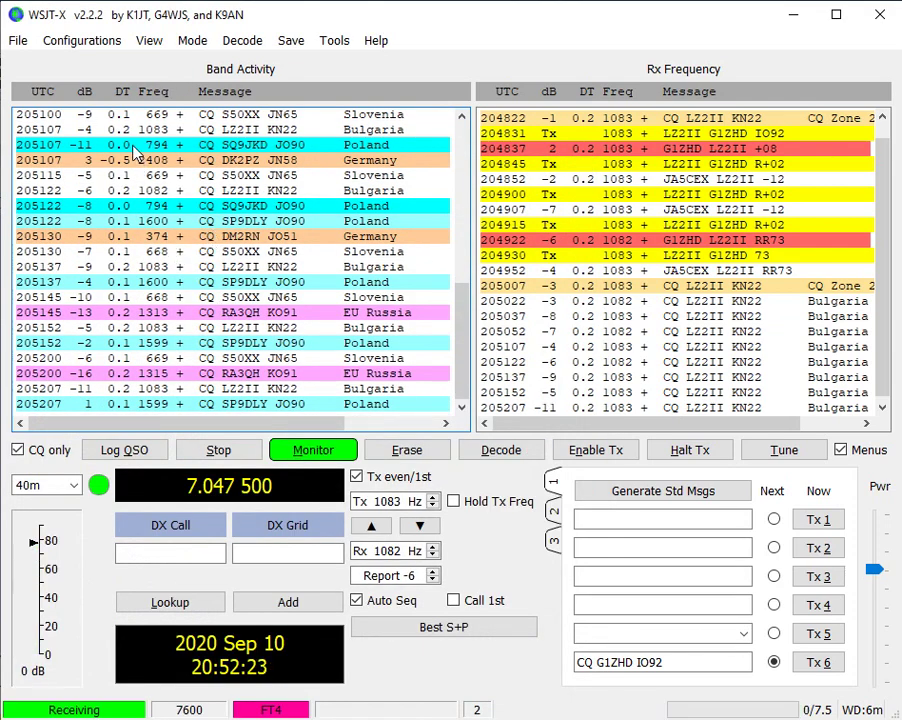
Open the log directory, look through the contacts recorded in wsjtx.log, and close both windows
{"action": "left_click", "coordinate": [17, 42]}
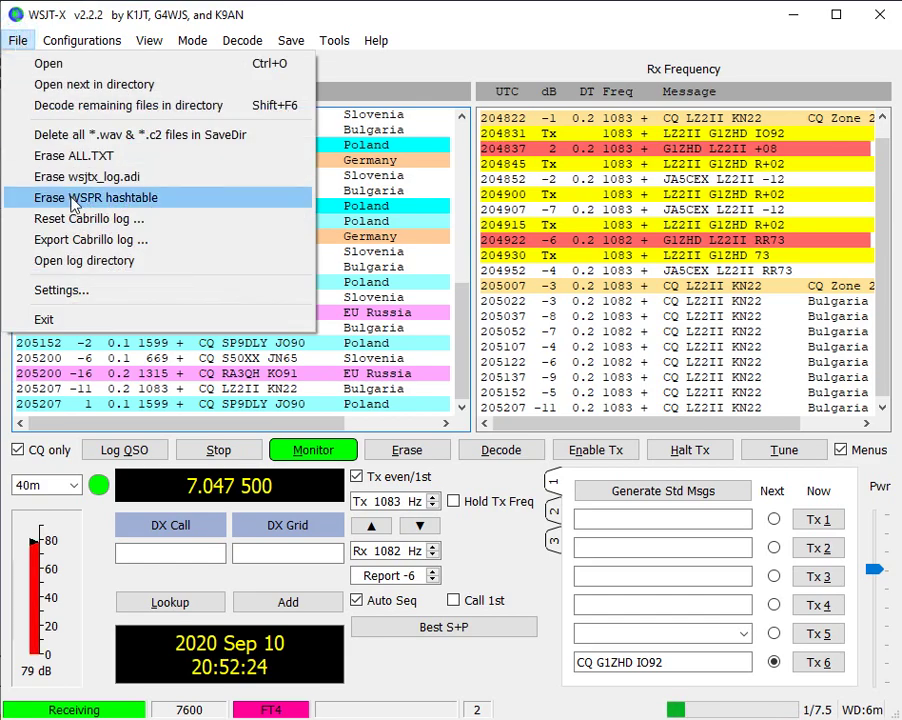
{"action": "left_click", "coordinate": [88, 261]}
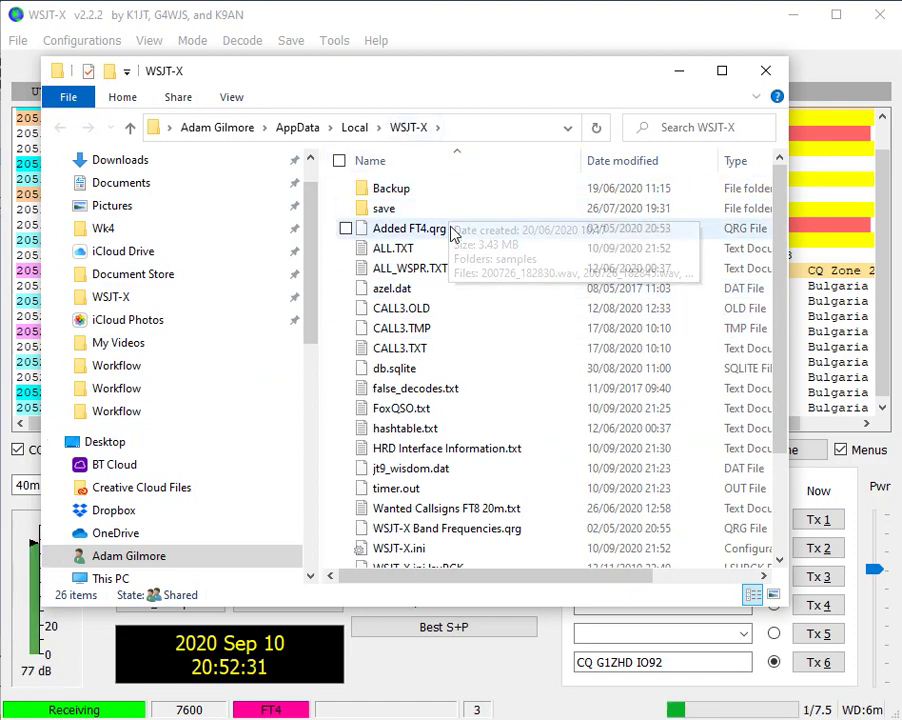
{"action": "left_click_drag", "start_coordinate": [778, 266], "coordinate": [778, 390]}
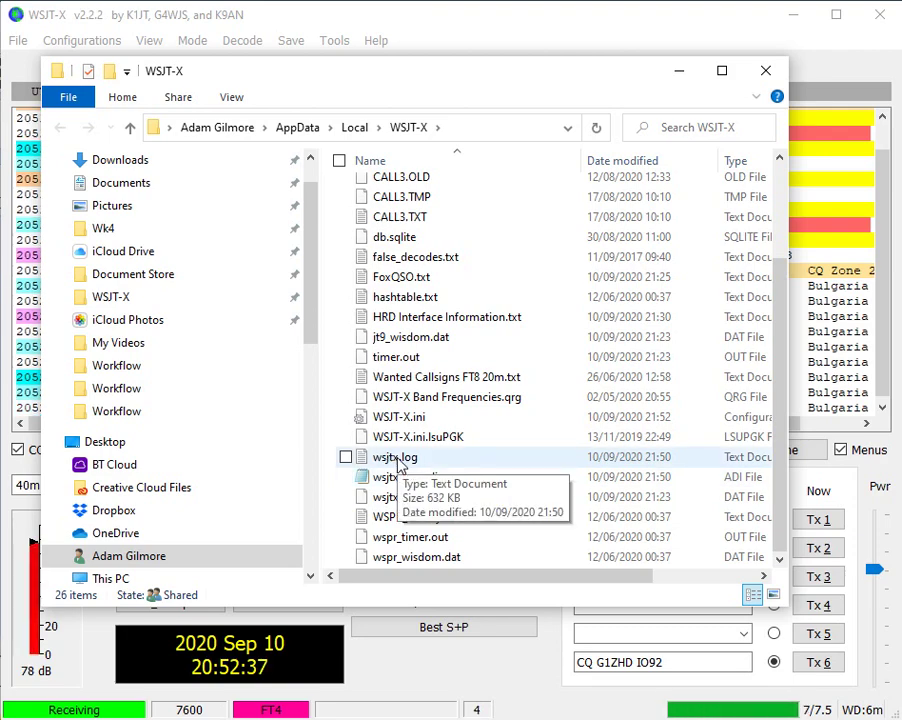
{"action": "left_click", "coordinate": [398, 461]}
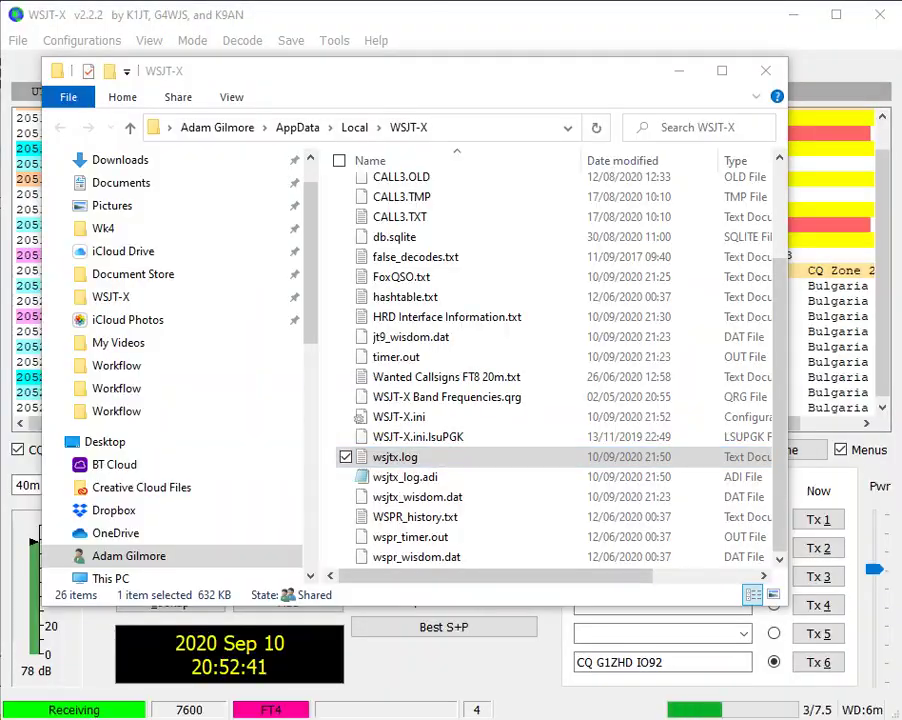
{"action": "left_click_drag", "start_coordinate": [800, 140], "coordinate": [543, 55]}
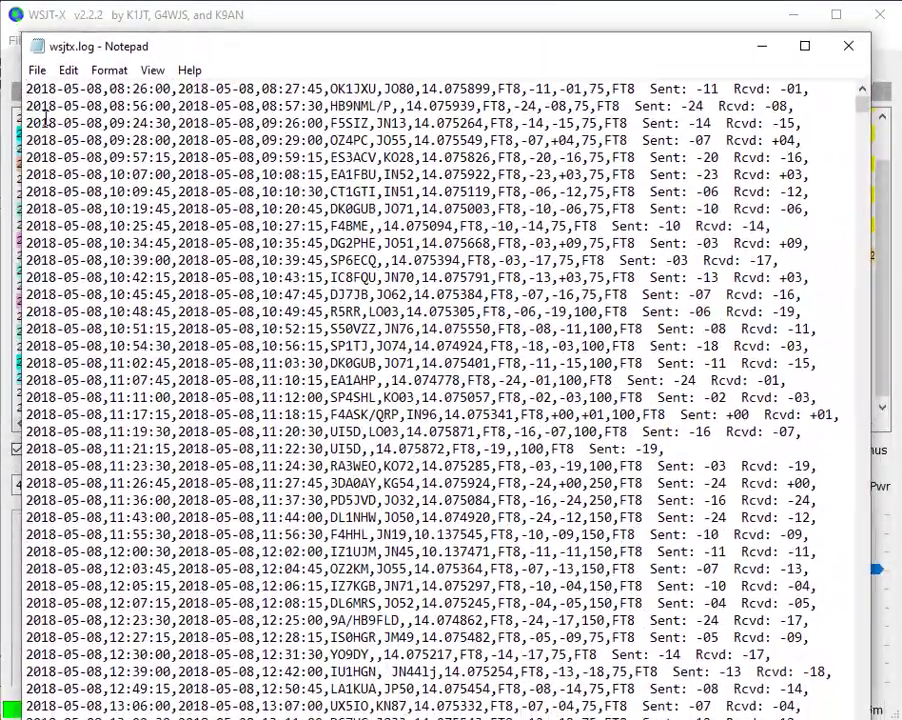
{"action": "scroll", "coordinate": [50, 120], "scroll_direction": "down", "scroll_amount": 7}
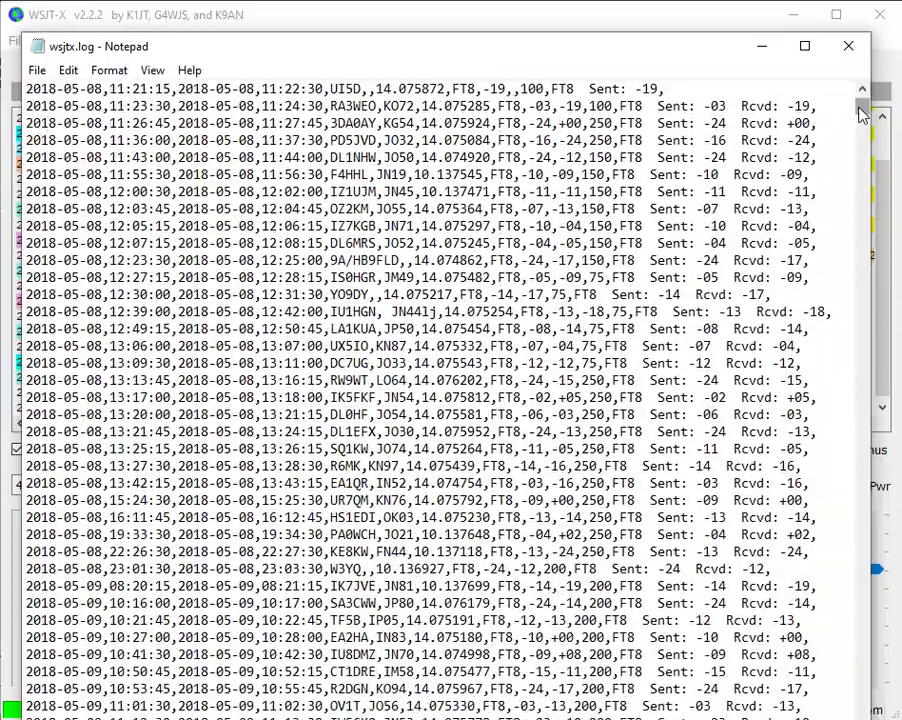
{"action": "left_click_drag", "start_coordinate": [860, 112], "coordinate": [860, 172]}
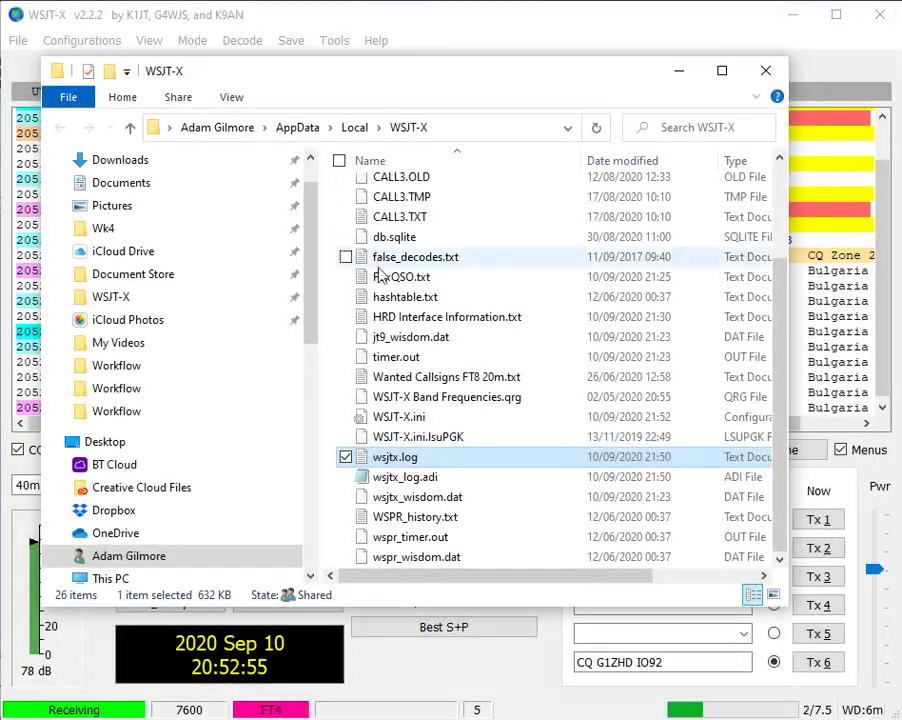
{"action": "left_click", "coordinate": [766, 70]}
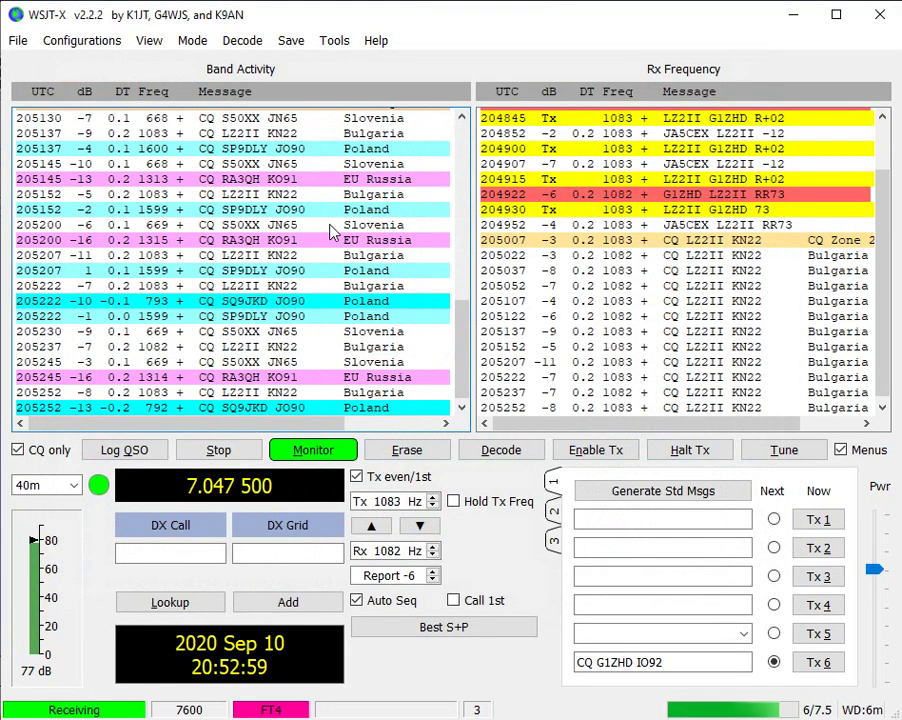
Clear both message windows and switch to FT8 on the 20m band at 14.074 MHz
{"action": "double_click", "coordinate": [407, 455]}
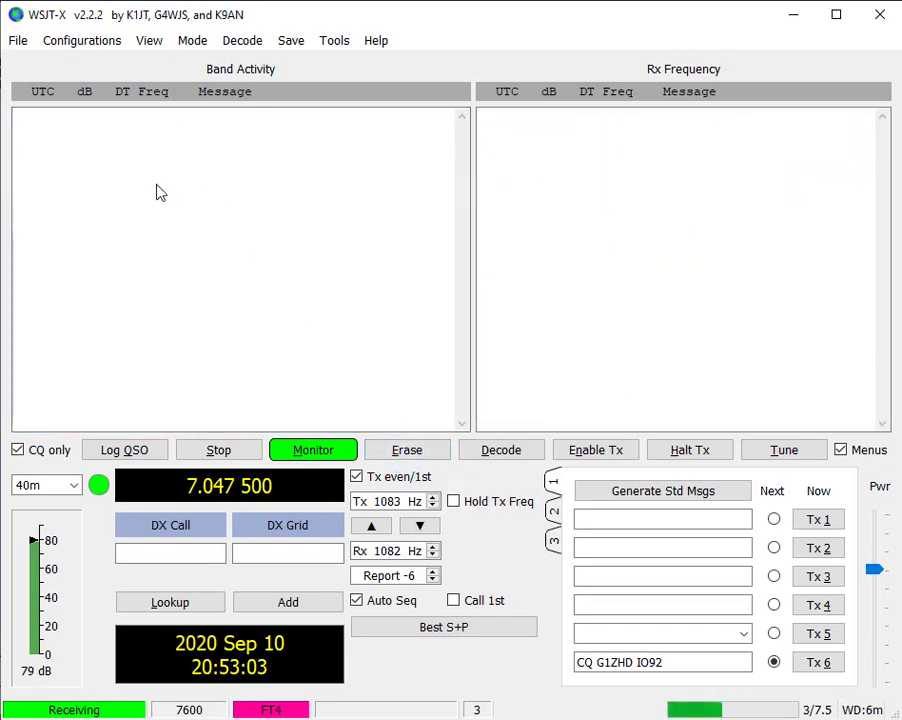
{"action": "left_click", "coordinate": [190, 41]}
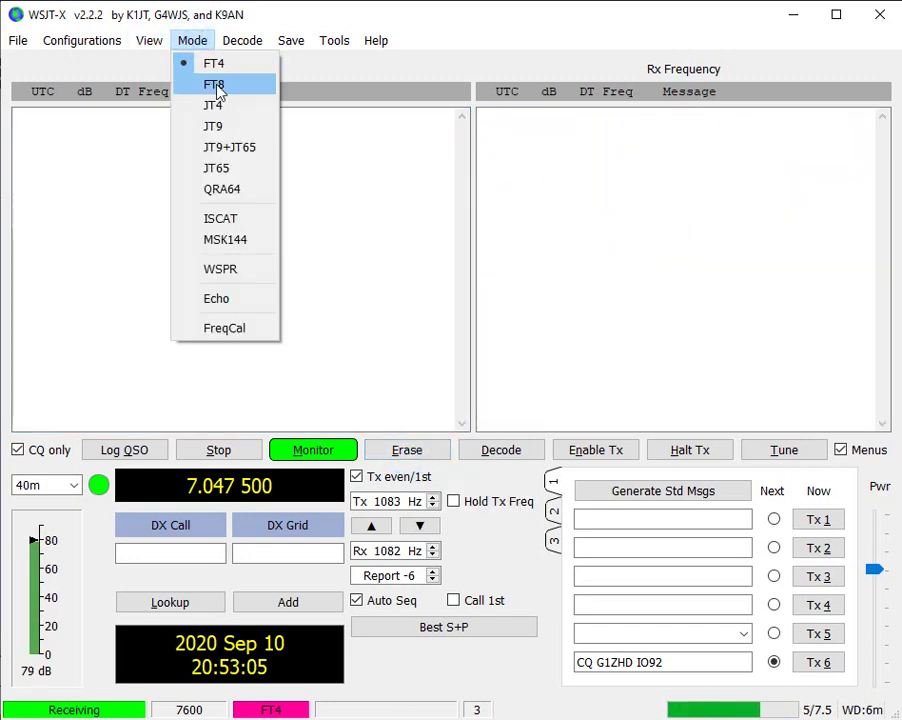
{"action": "left_click", "coordinate": [217, 87]}
{"action": "left_click", "coordinate": [74, 484]}
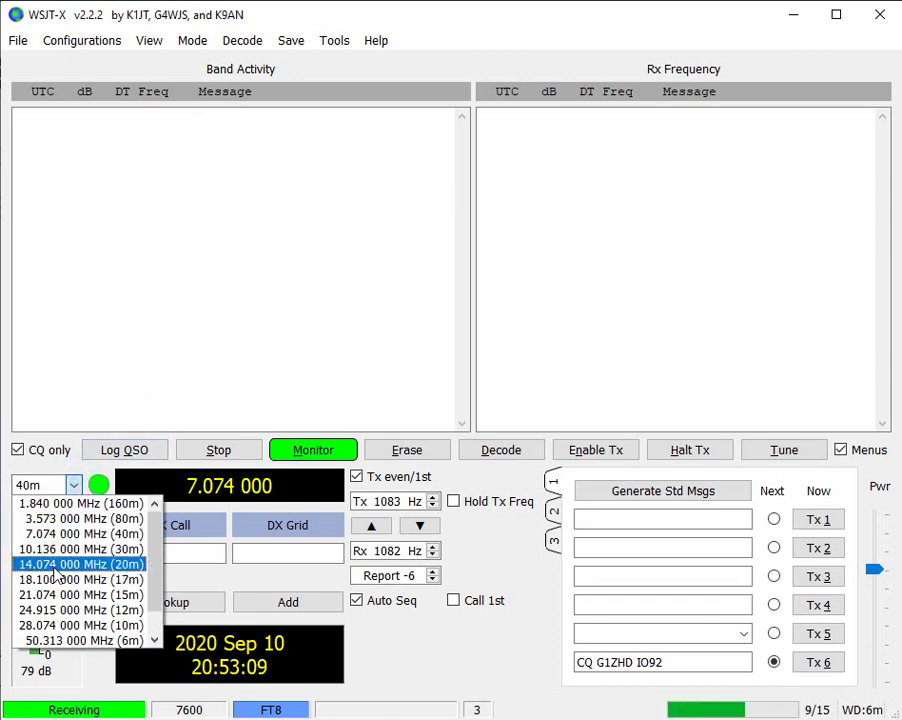
{"action": "left_click", "coordinate": [56, 565]}
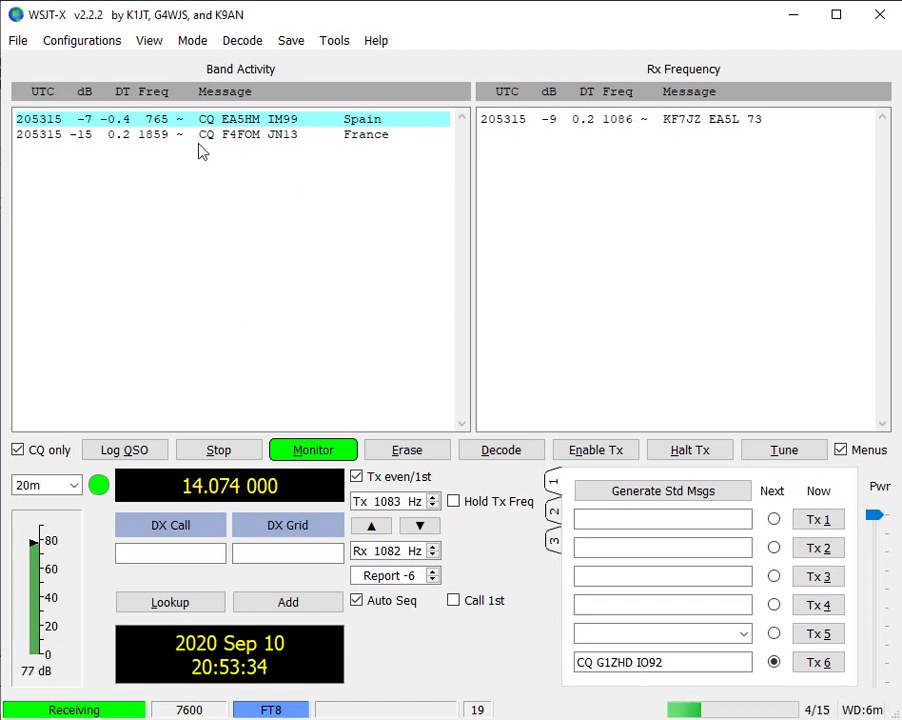
View the manual contact-logging form with no DX call entered and close it without logging
{"action": "left_click", "coordinate": [134, 452]}
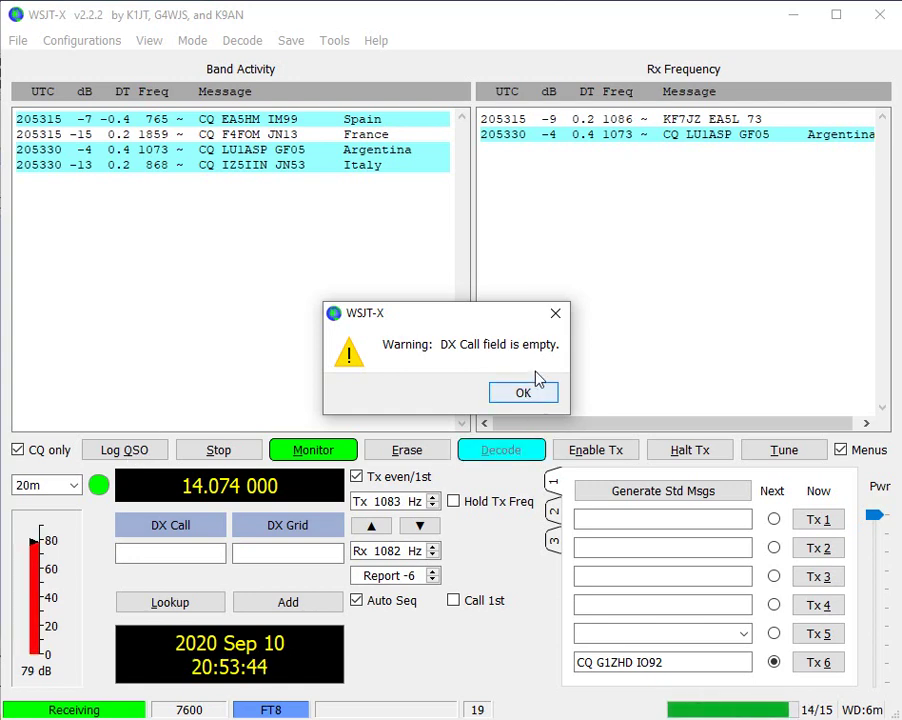
{"action": "left_click", "coordinate": [552, 314]}
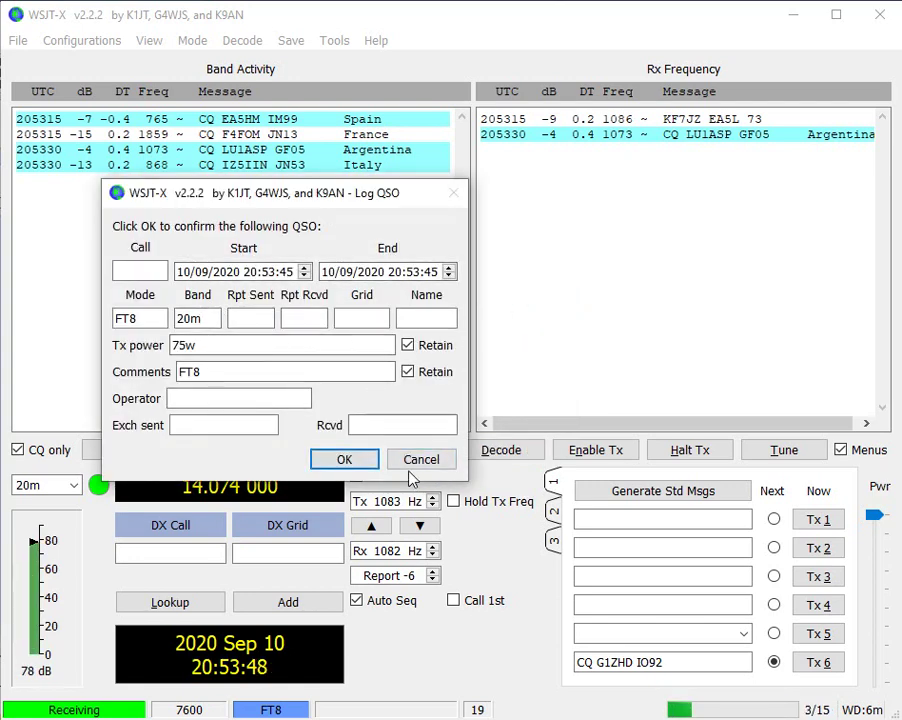
{"action": "left_click", "coordinate": [413, 459]}
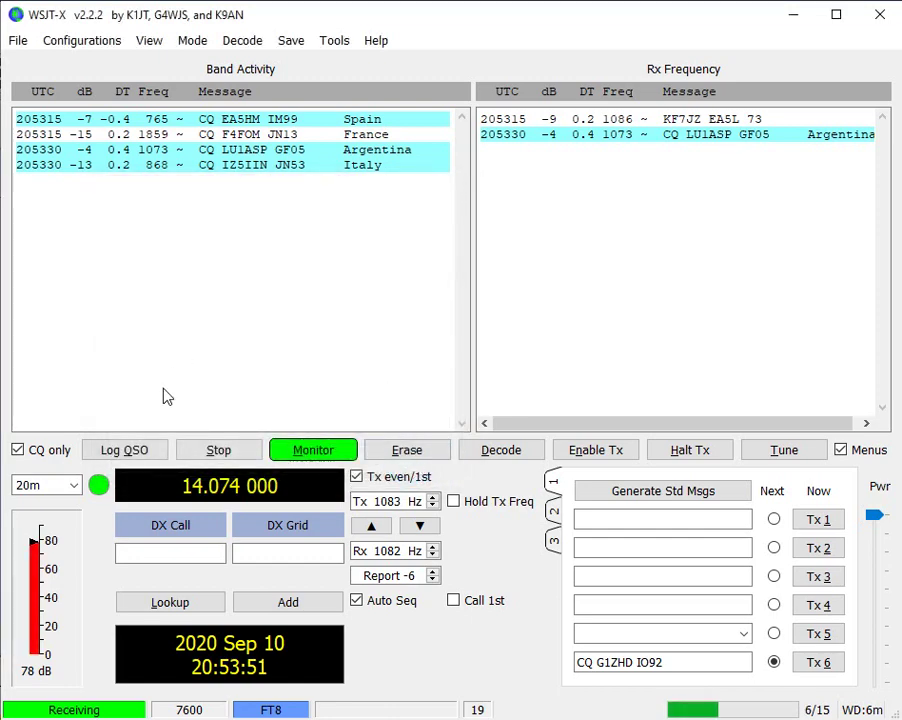
Stop and resume monitoring, clearing both the Band Activity and Rx Frequency messages
{"action": "left_click", "coordinate": [316, 450]}
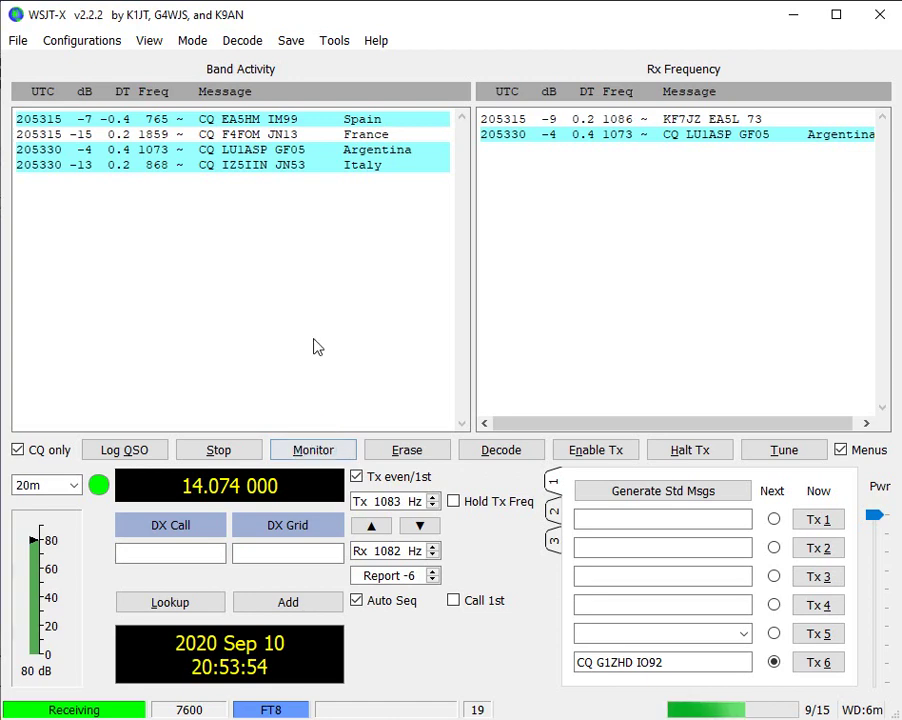
{"action": "double_click", "coordinate": [405, 450]}
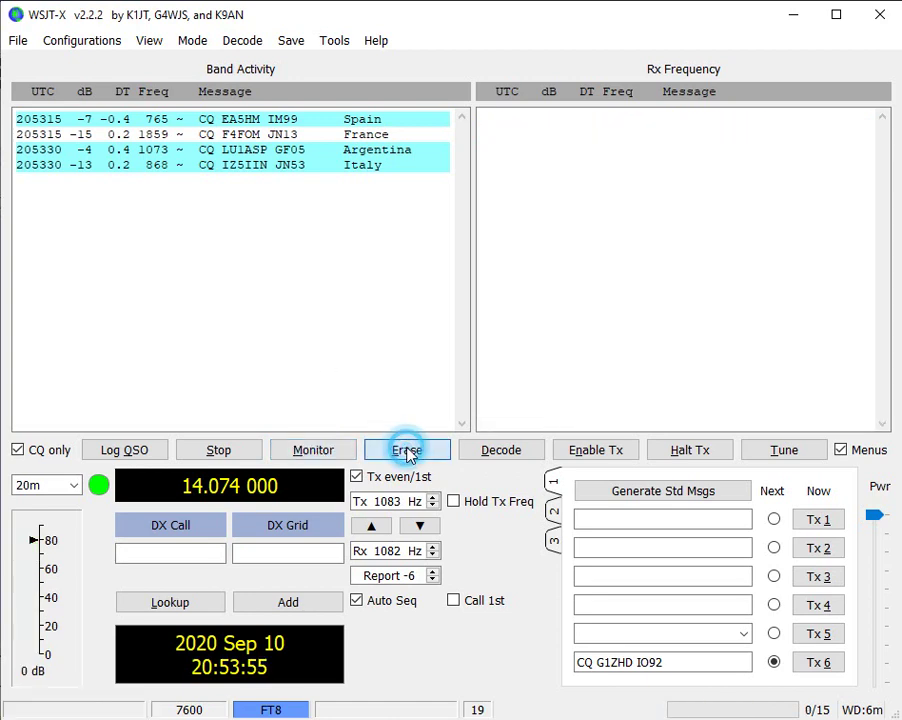
{"action": "left_click", "coordinate": [316, 452]}
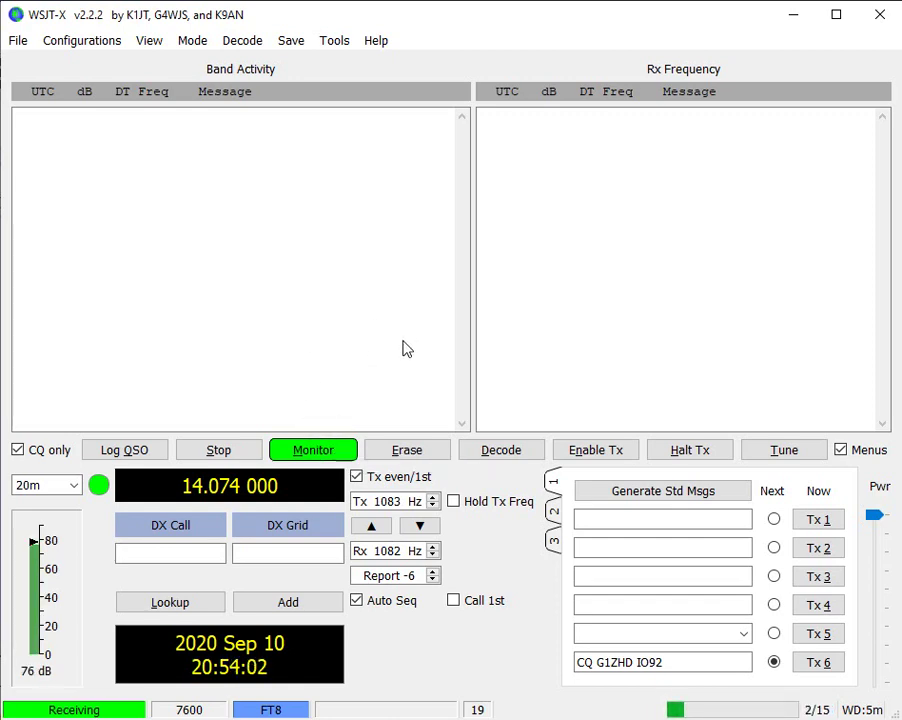
{"action": "left_click", "coordinate": [410, 446]}
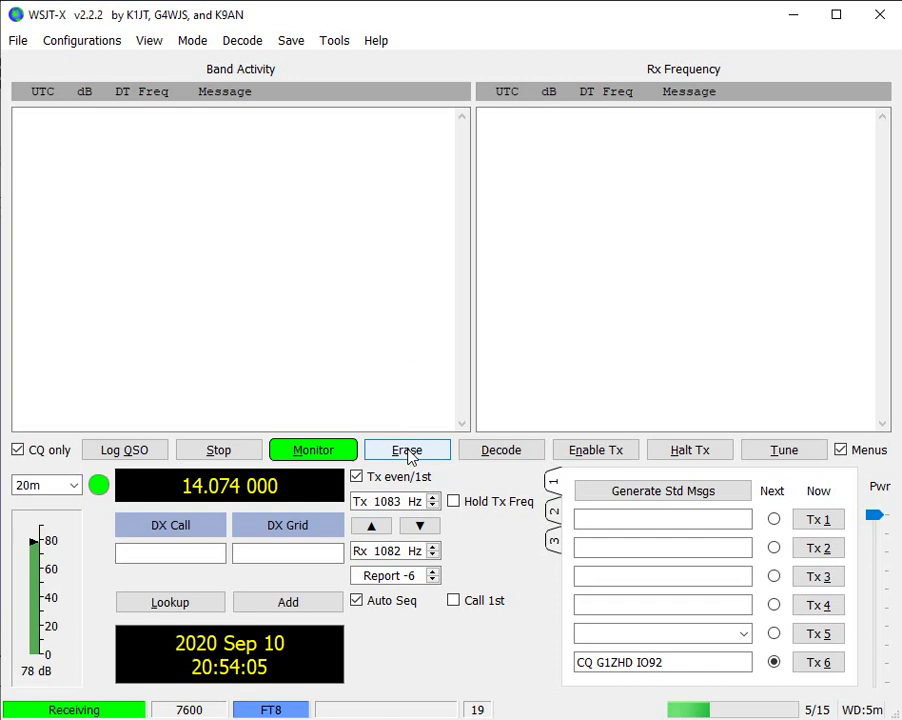
Decode the received audio again, and enable CQ transmission at 1198 Hz with the waterfall brought forward
{"action": "left_click", "coordinate": [495, 456]}
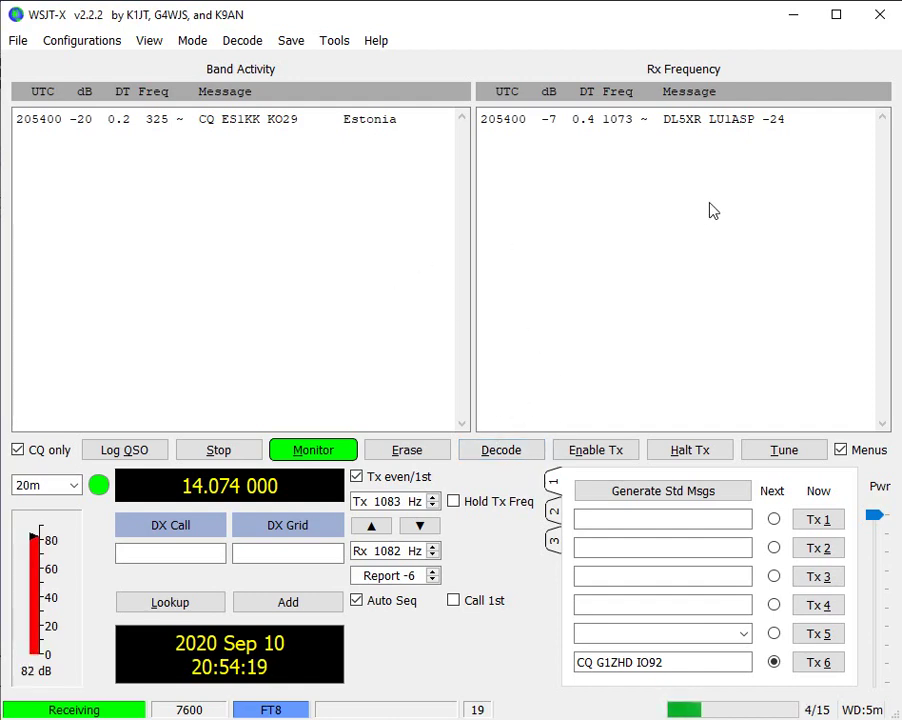
{"action": "left_click", "coordinate": [487, 456]}
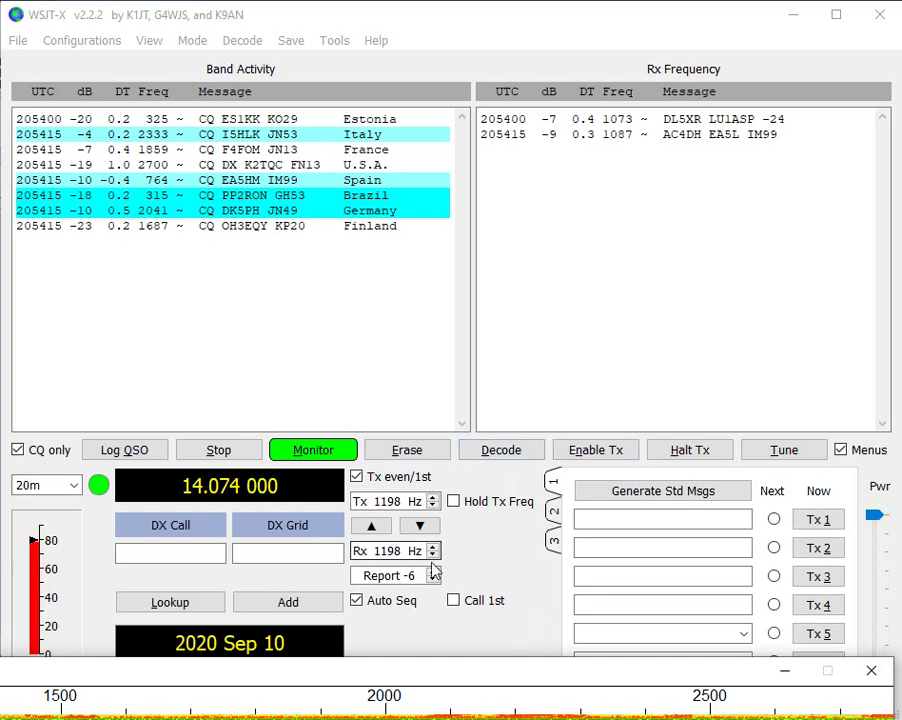
{"action": "left_click", "coordinate": [600, 452]}
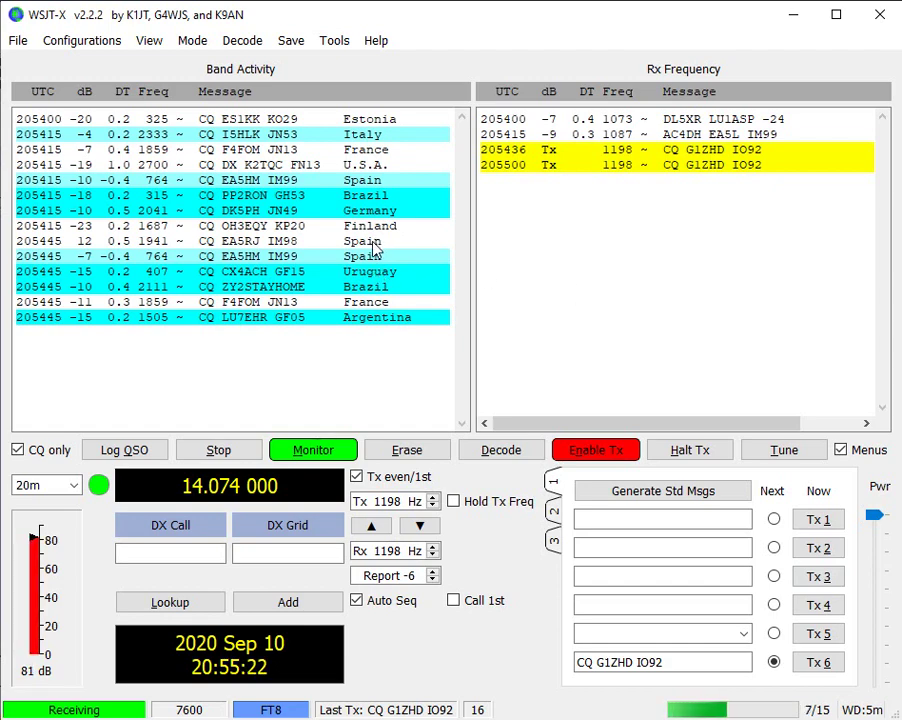
{"action": "key", "text": "alt+Tab"}
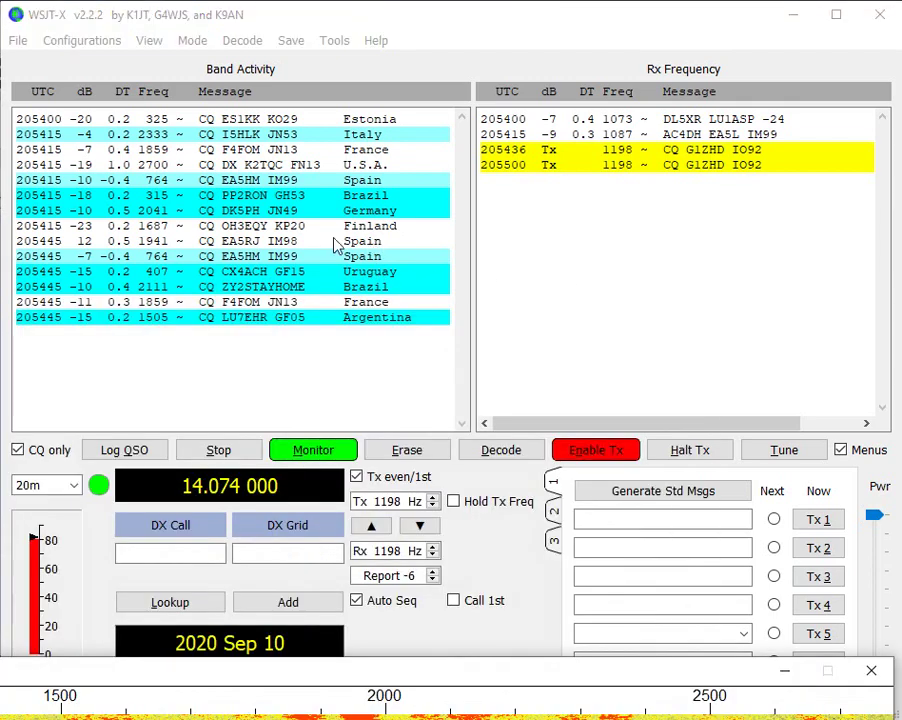